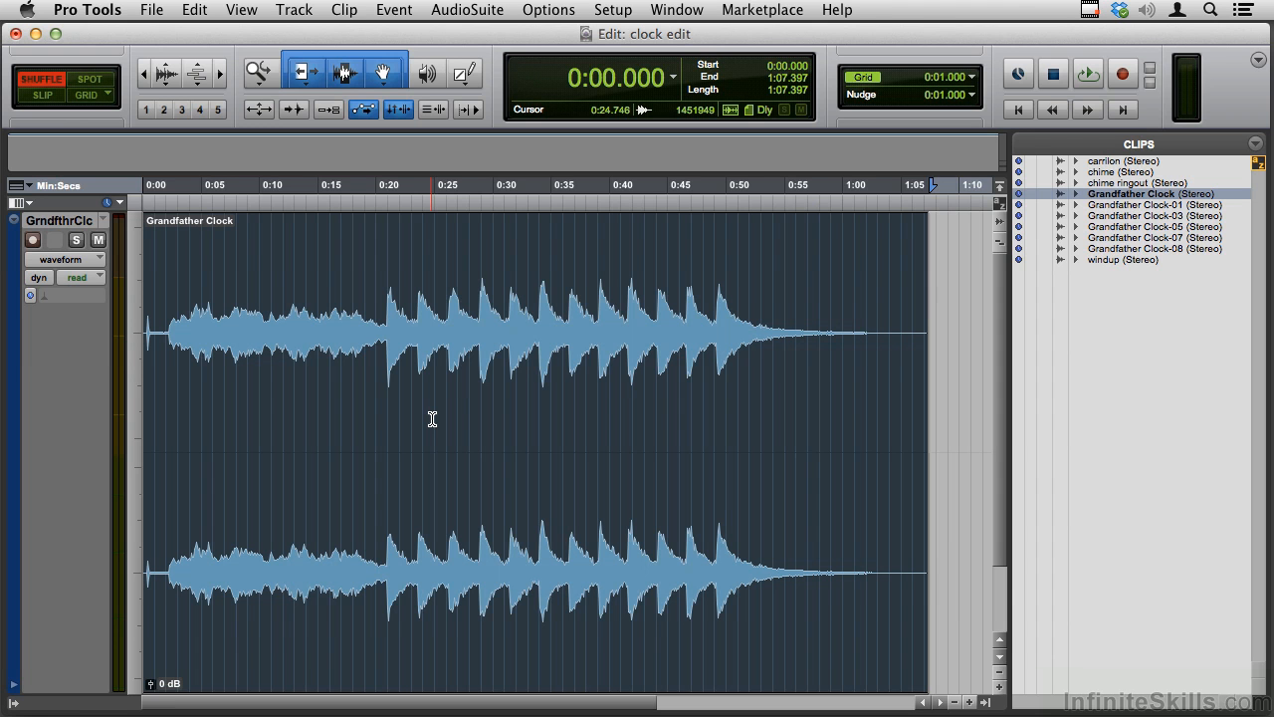
Step: Select a range of about 0.44 s starting near 0:01.344 in the quiet part of the Grandfather Clock clip
key(super+bracketright)
key(super+bracketright)
key(super+bracketright)
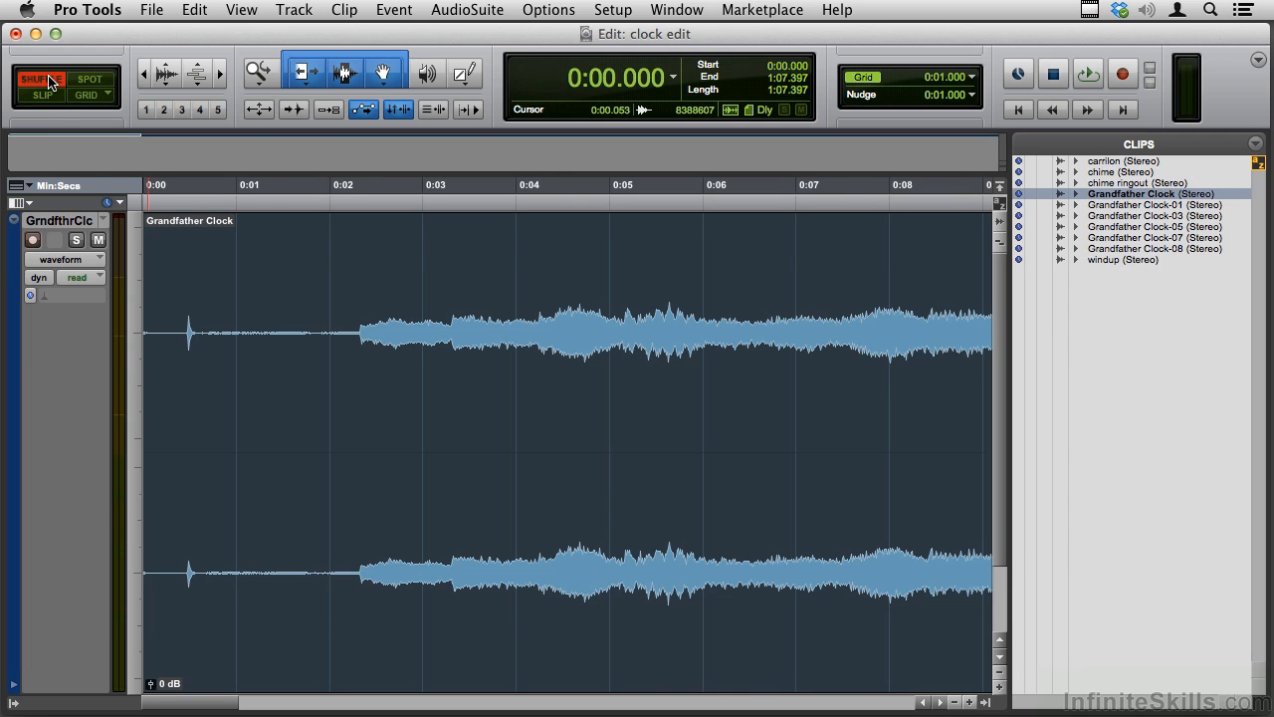
mouse_move(152, 453)
mouse_down()
mouse_move(189, 460)
mouse_move(145, 447)
mouse_up()
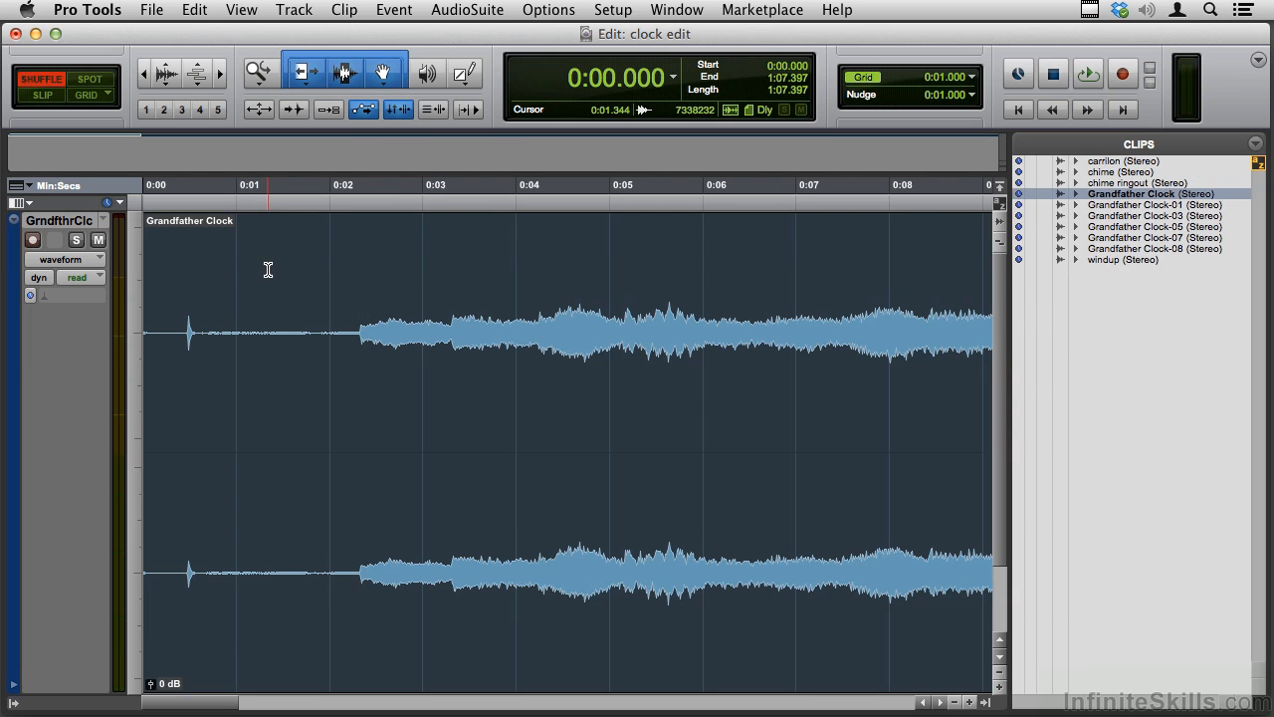
drag(268, 271, 309, 284)
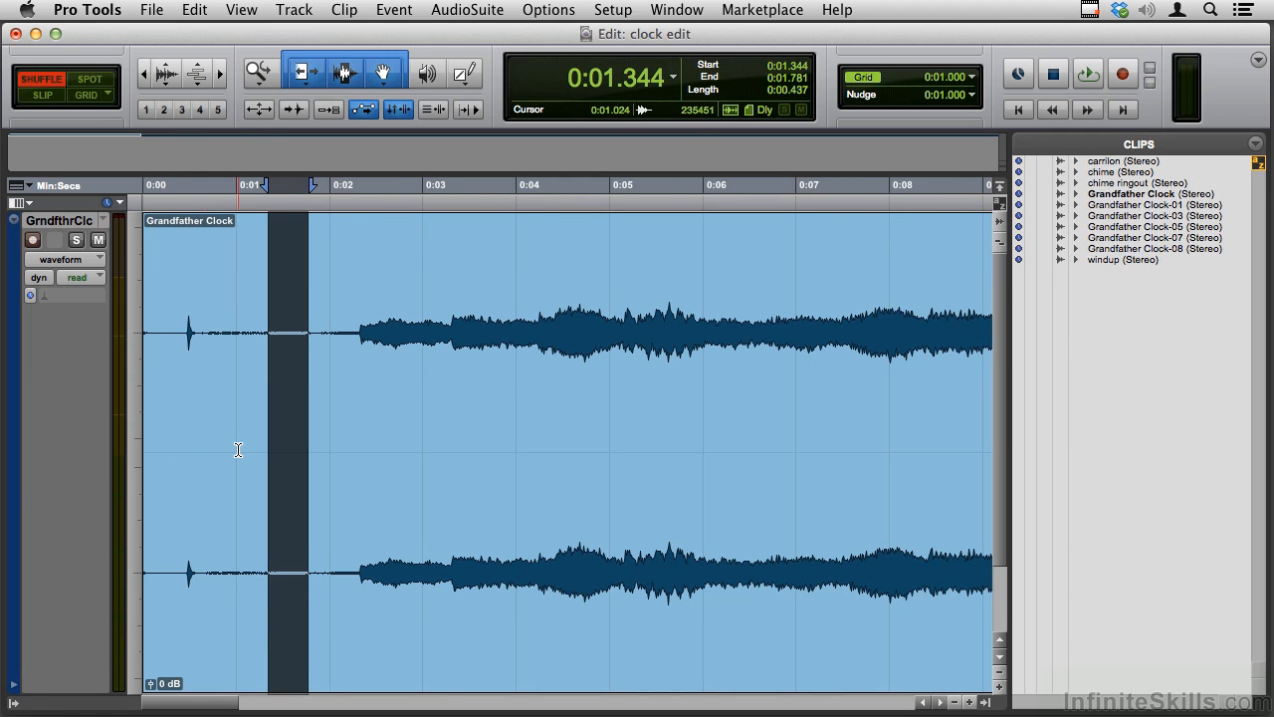
Step: Create a fade-in of about 5.4 s at the start of the Grandfather Clock clip and play it back
key(super+bracketleft)
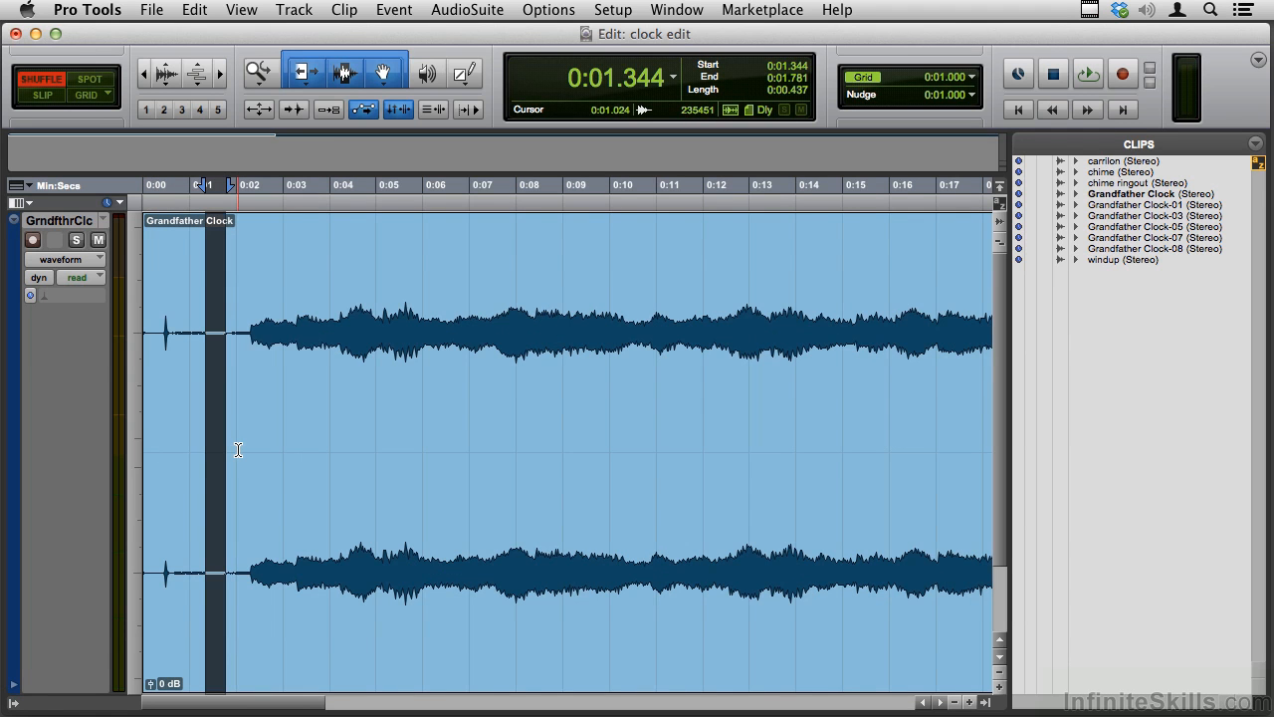
click(323, 413)
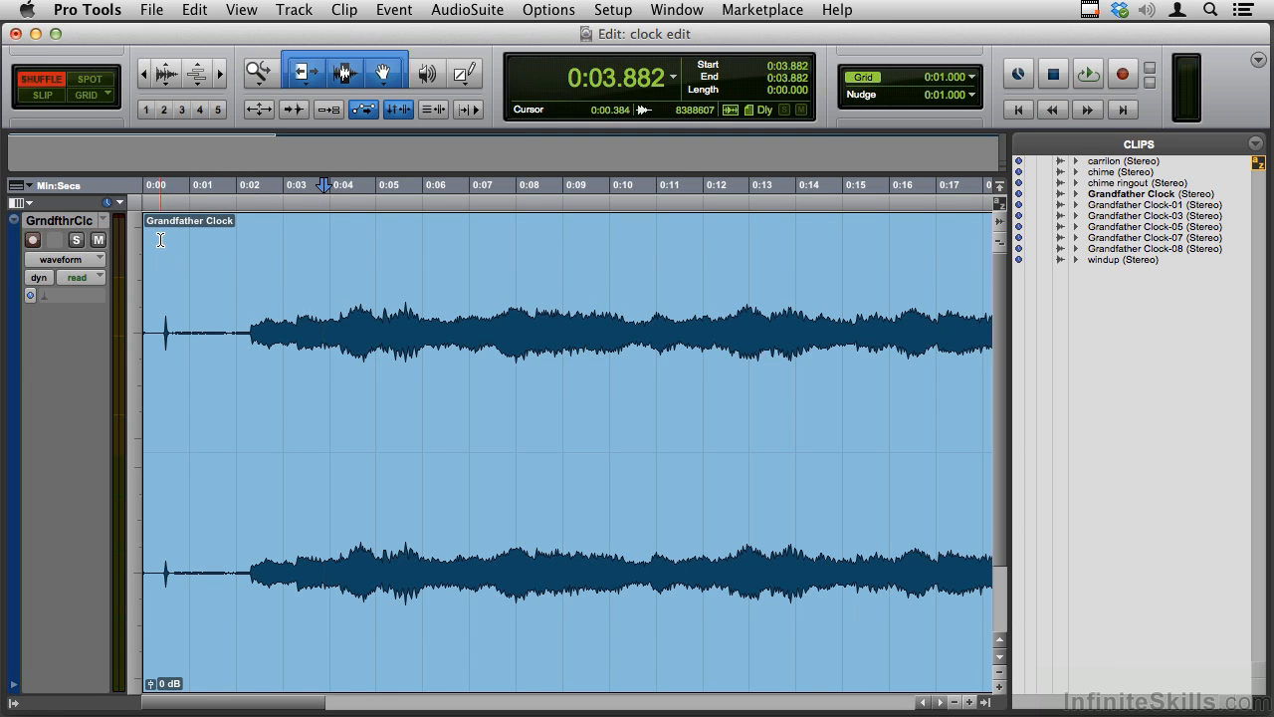
drag(152, 223, 399, 255)
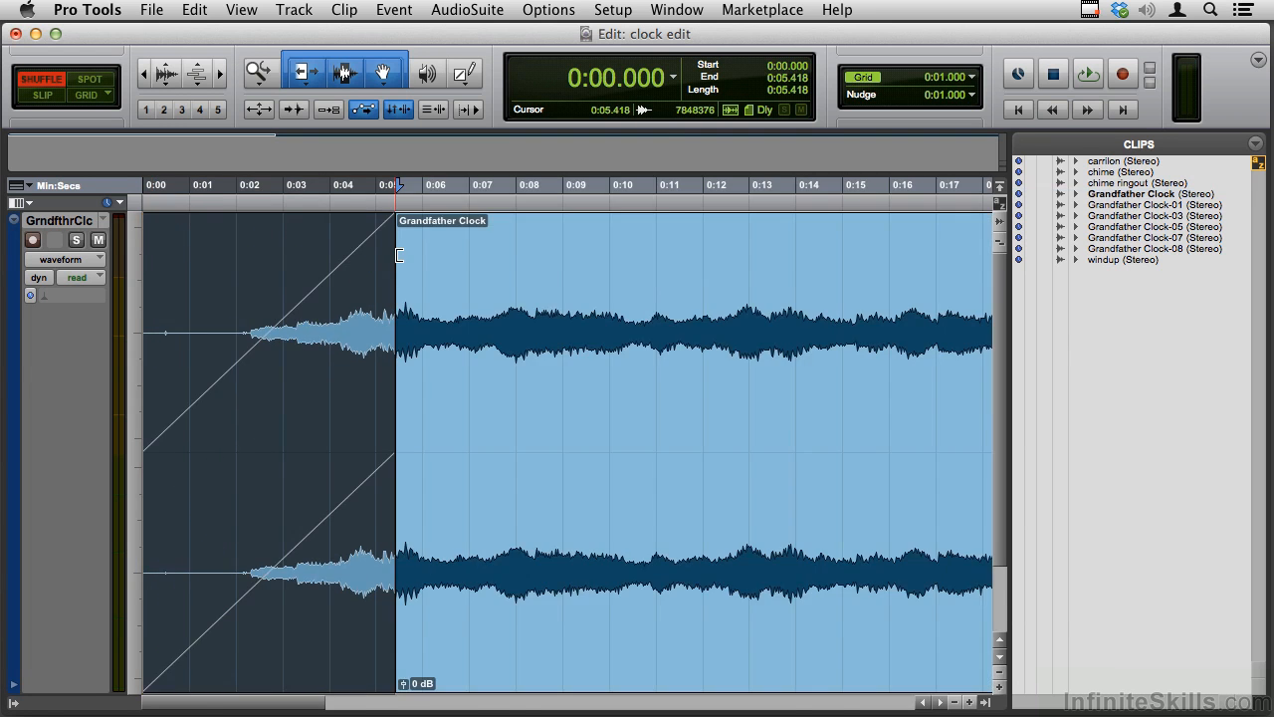
key(Return)
key(space)
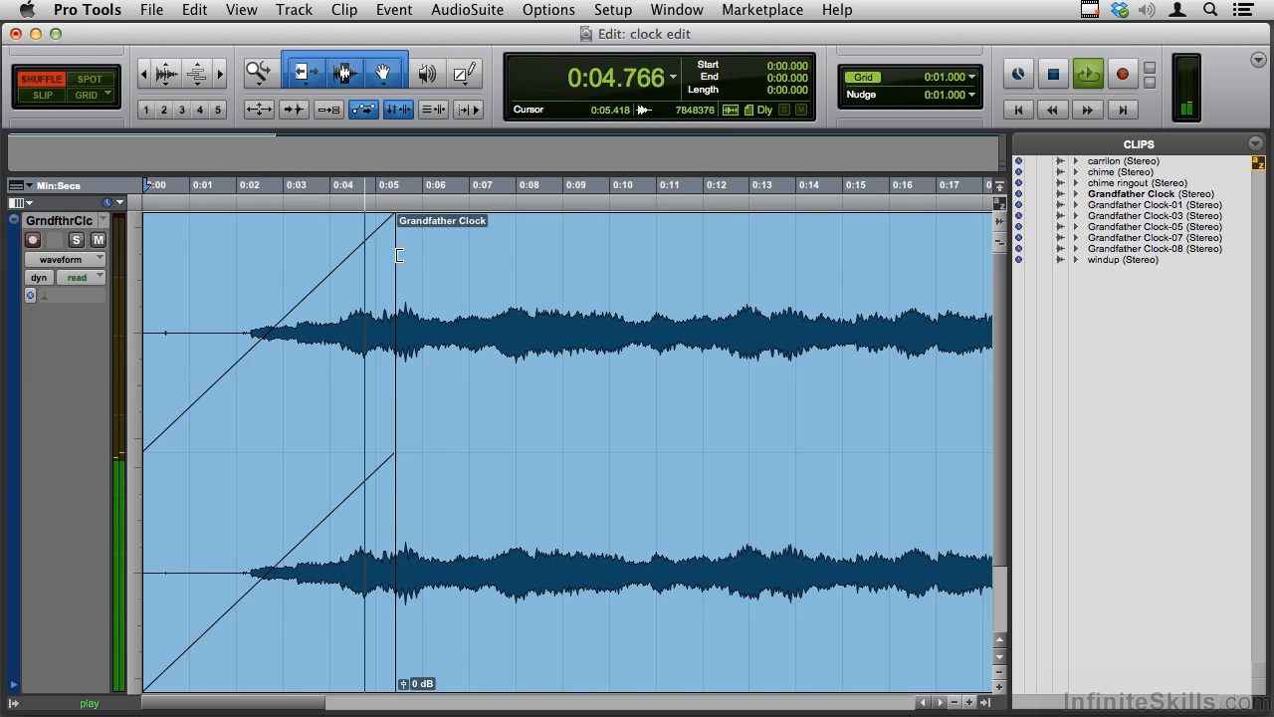
key(space)
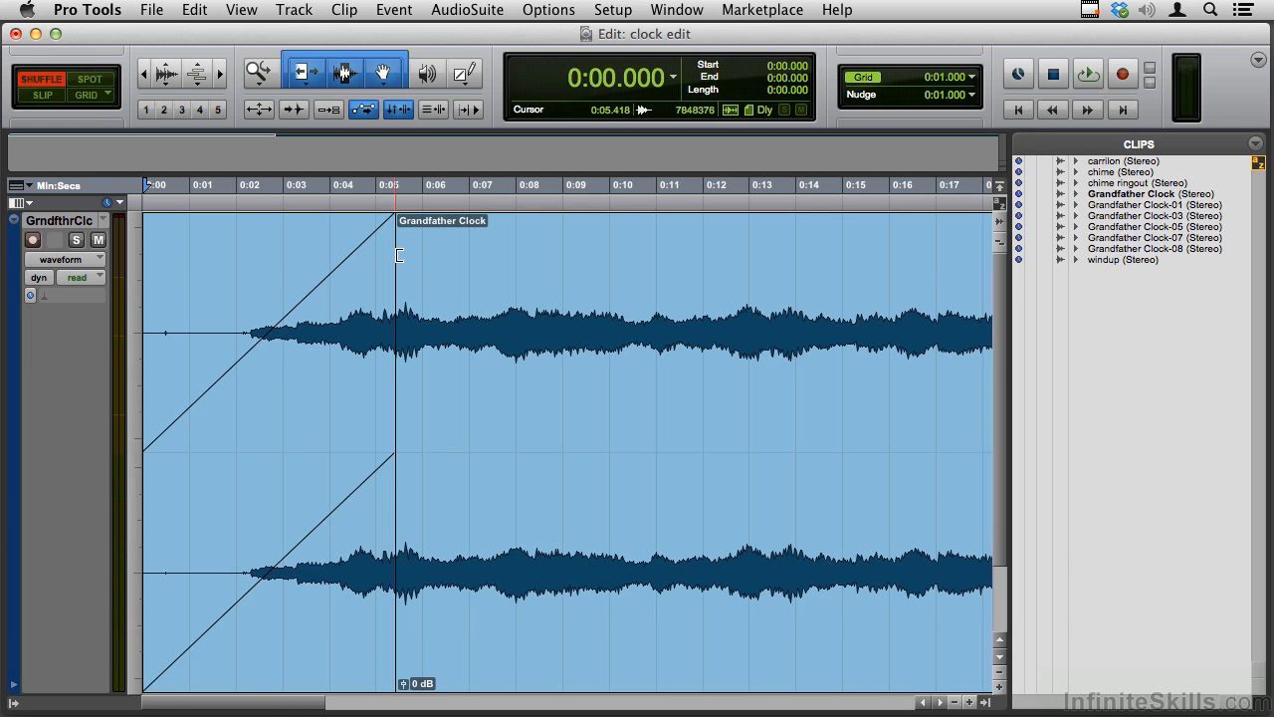
Step: Lengthen the fade-in at the clip's start to about 6.4 s and delete it
drag(393, 255, 444, 273)
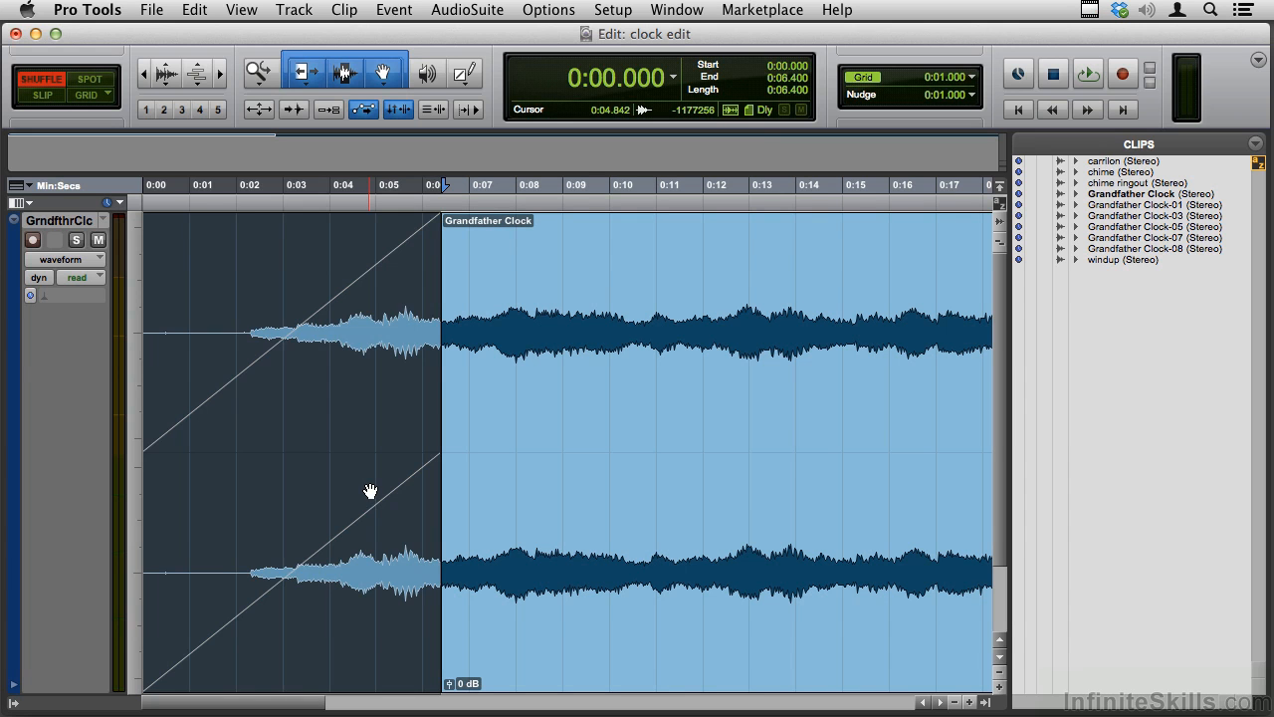
key(Delete)
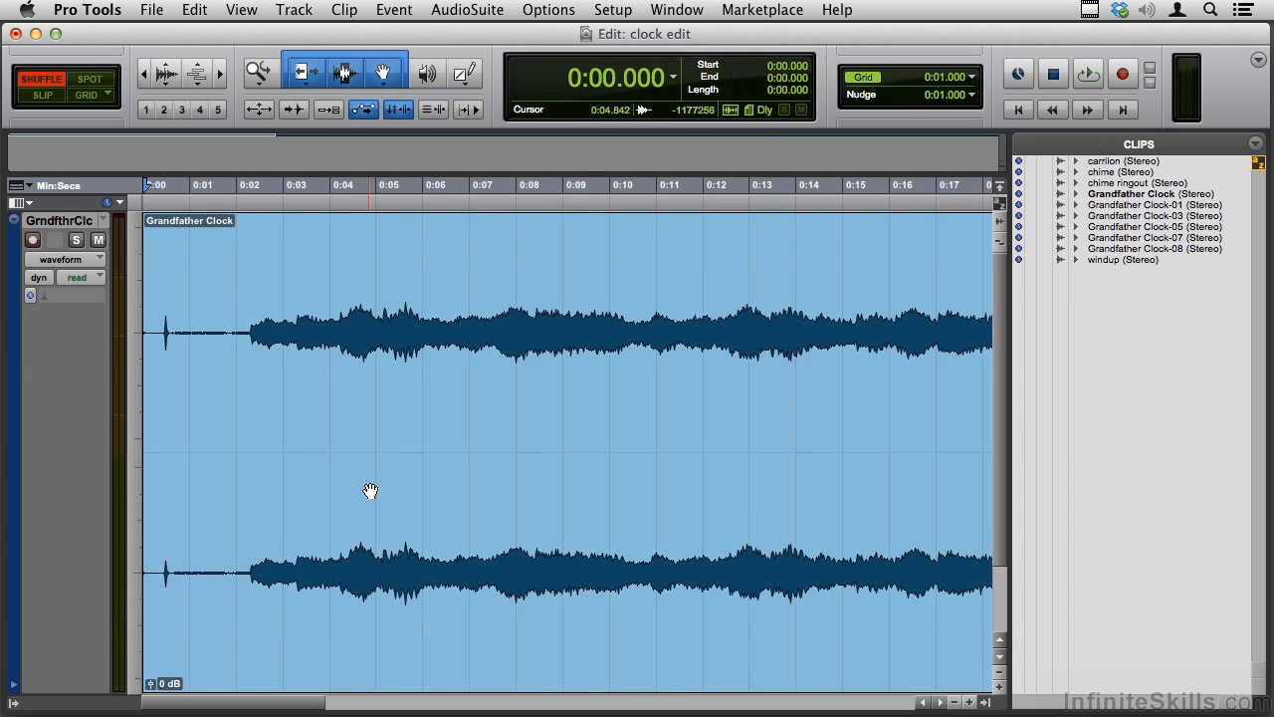
Step: Separate the clip before the first and second chimes, at about 0:20.9 and 0:23.6
key(super+[)
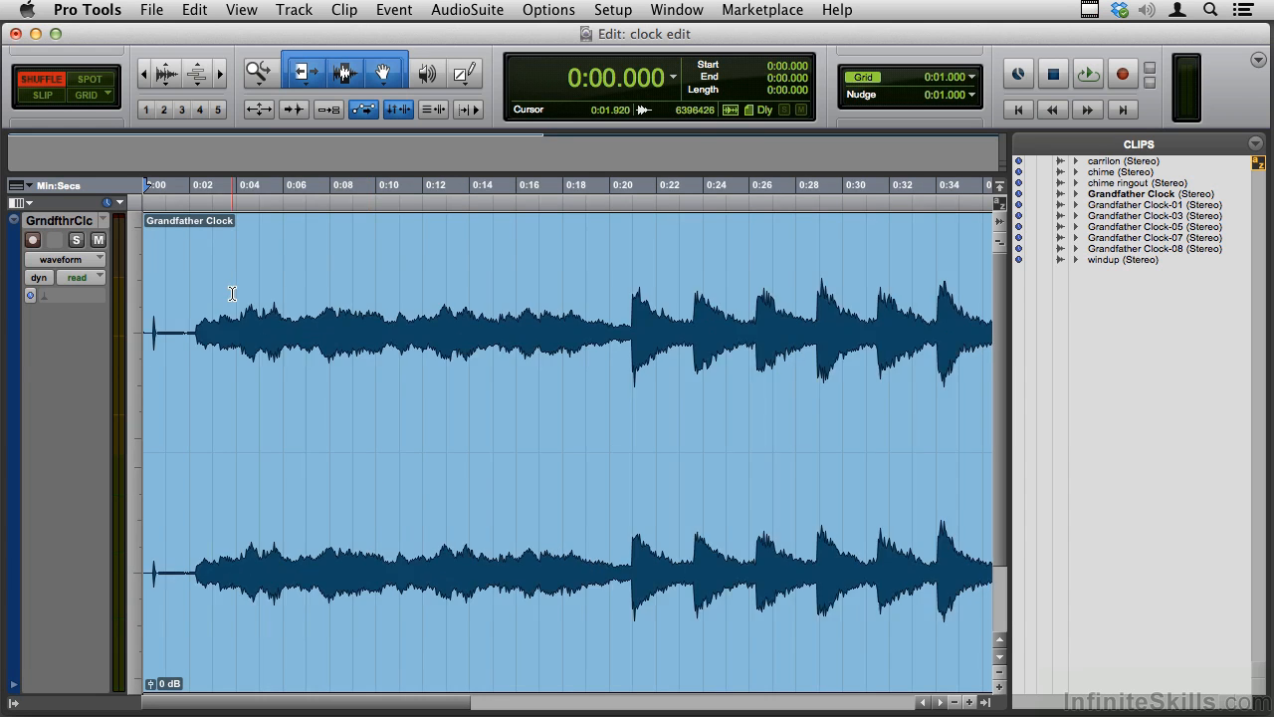
key(super+[)
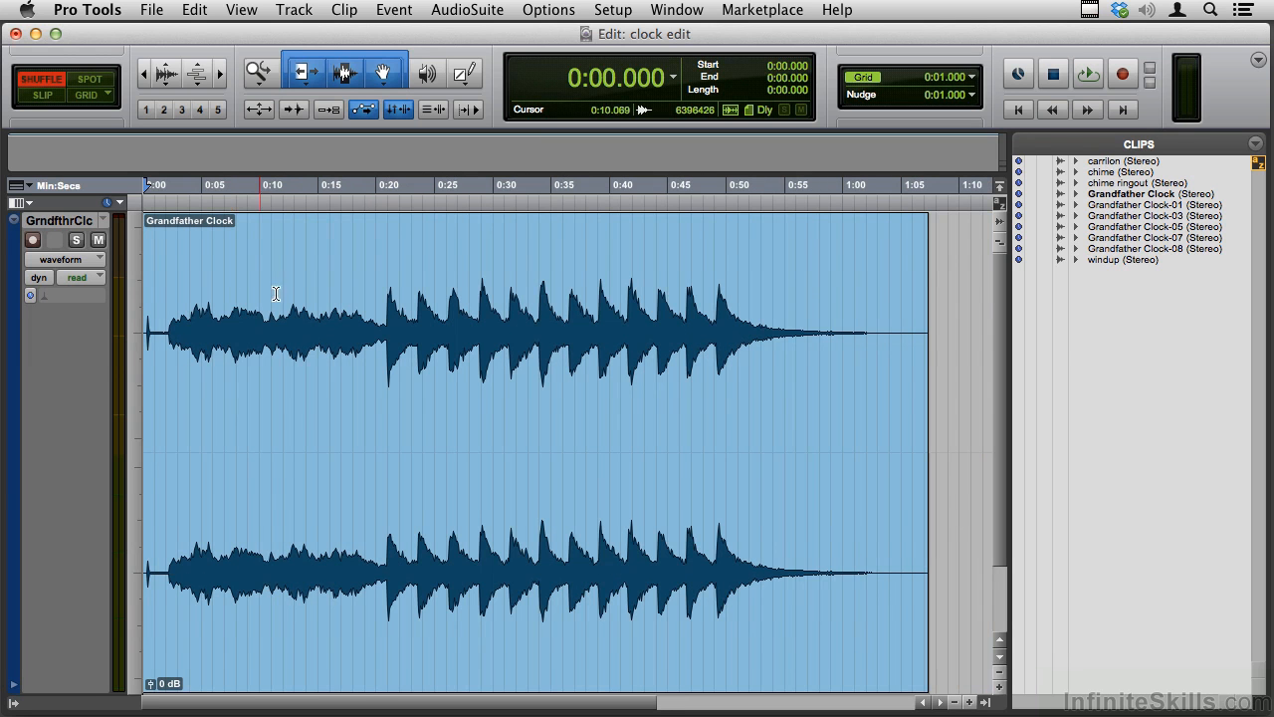
click(389, 313)
key(super+e)
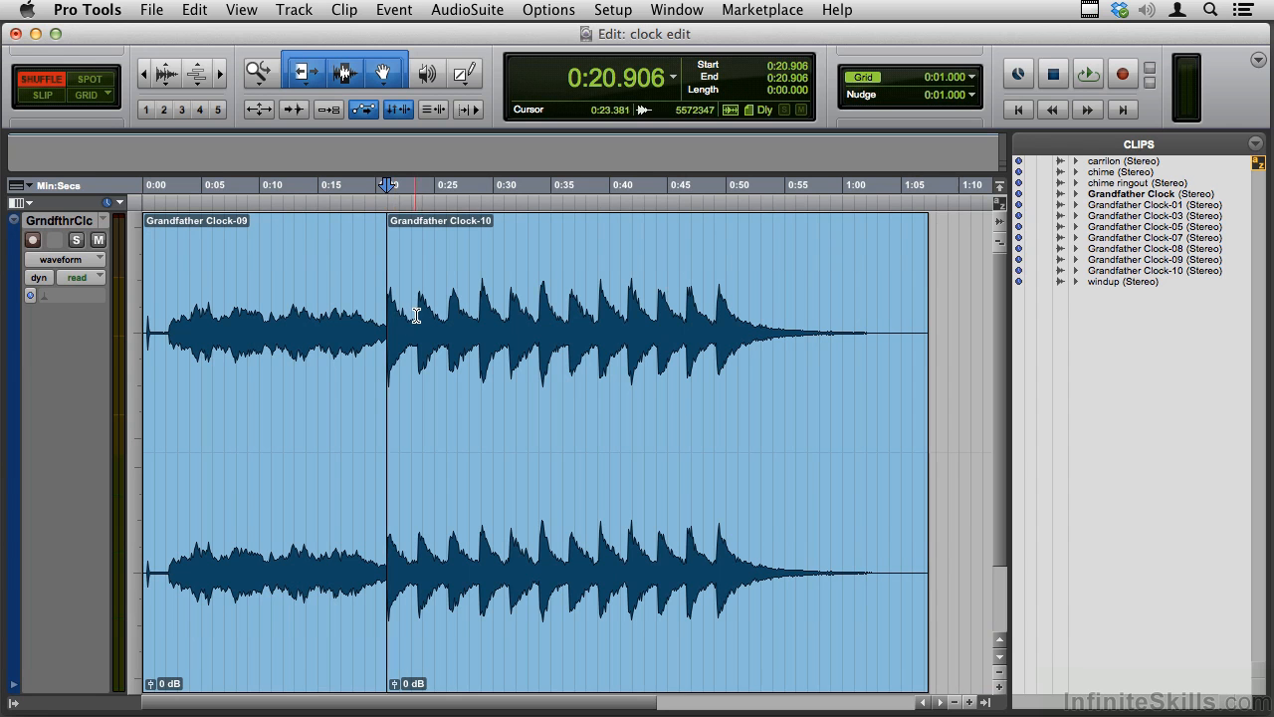
click(418, 316)
key(super+e)
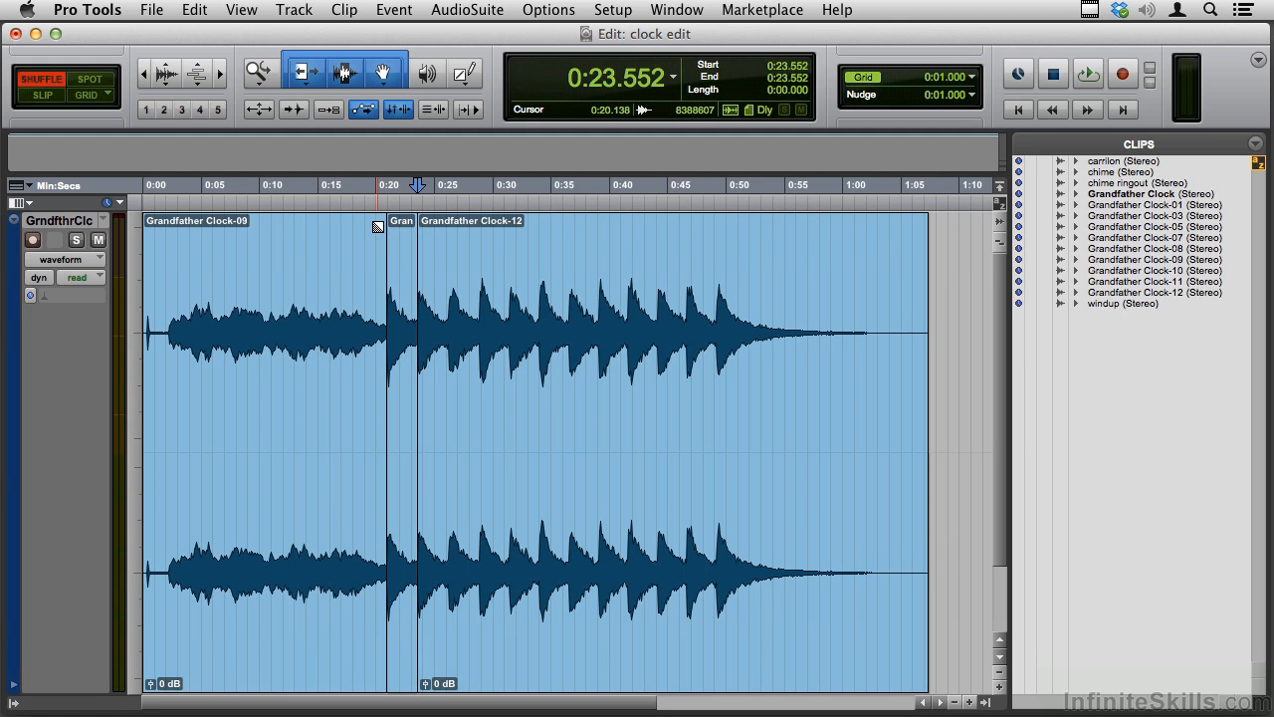
Step: Add a crossfade of about 0.68 s between the first two clips and undo it along with both separations
click(386, 683)
mouse_move(386, 683)
mouse_down()
mouse_move(333, 679)
mouse_move(387, 675)
mouse_up()
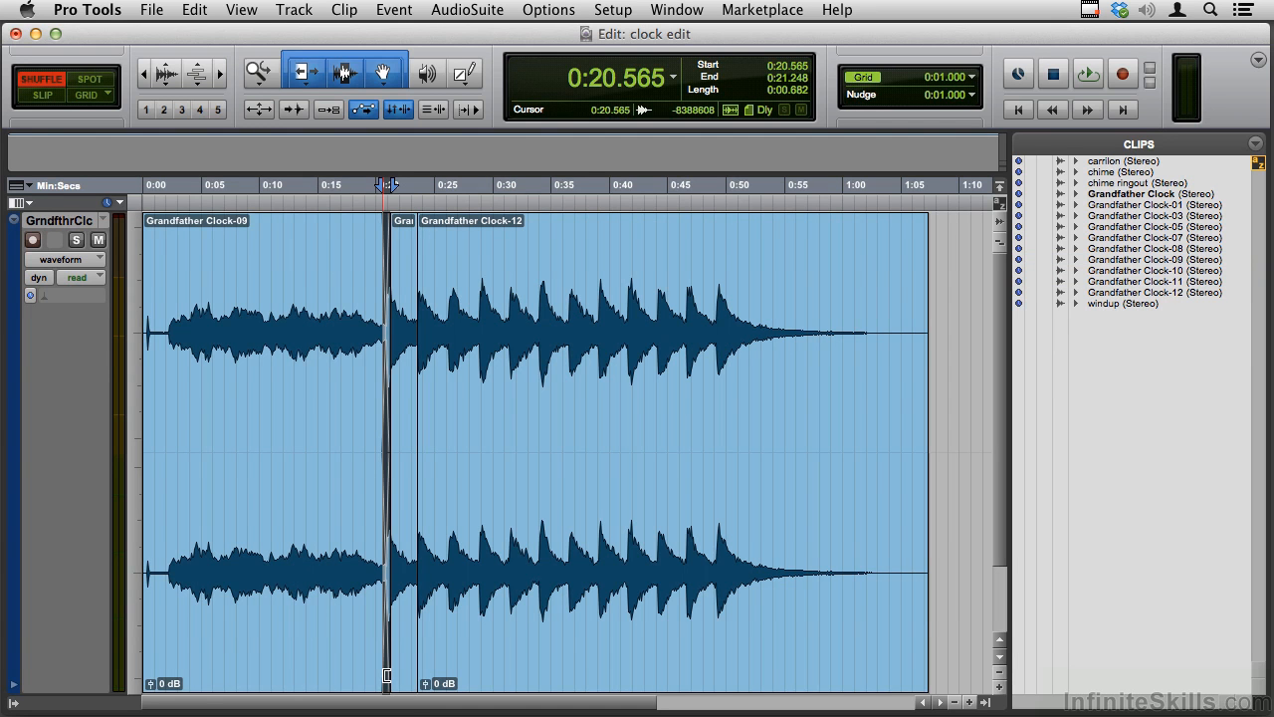
key(super+z)
key(super+z)
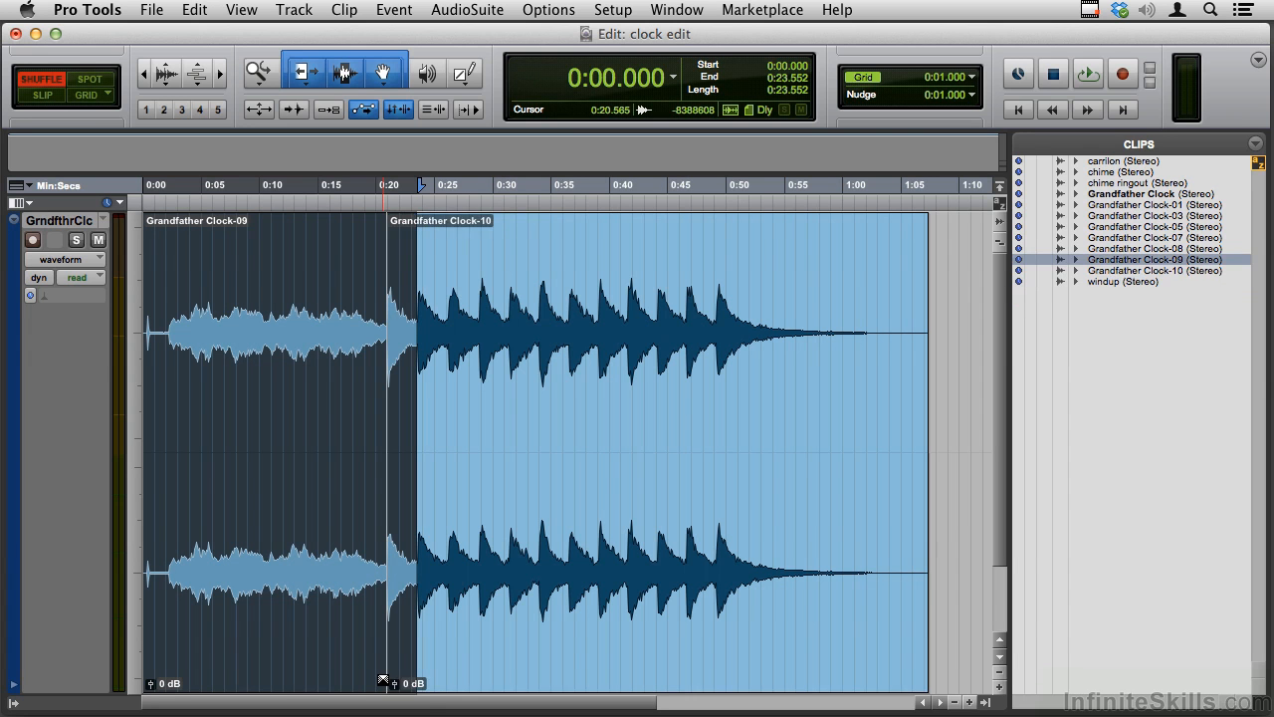
key(super+z)
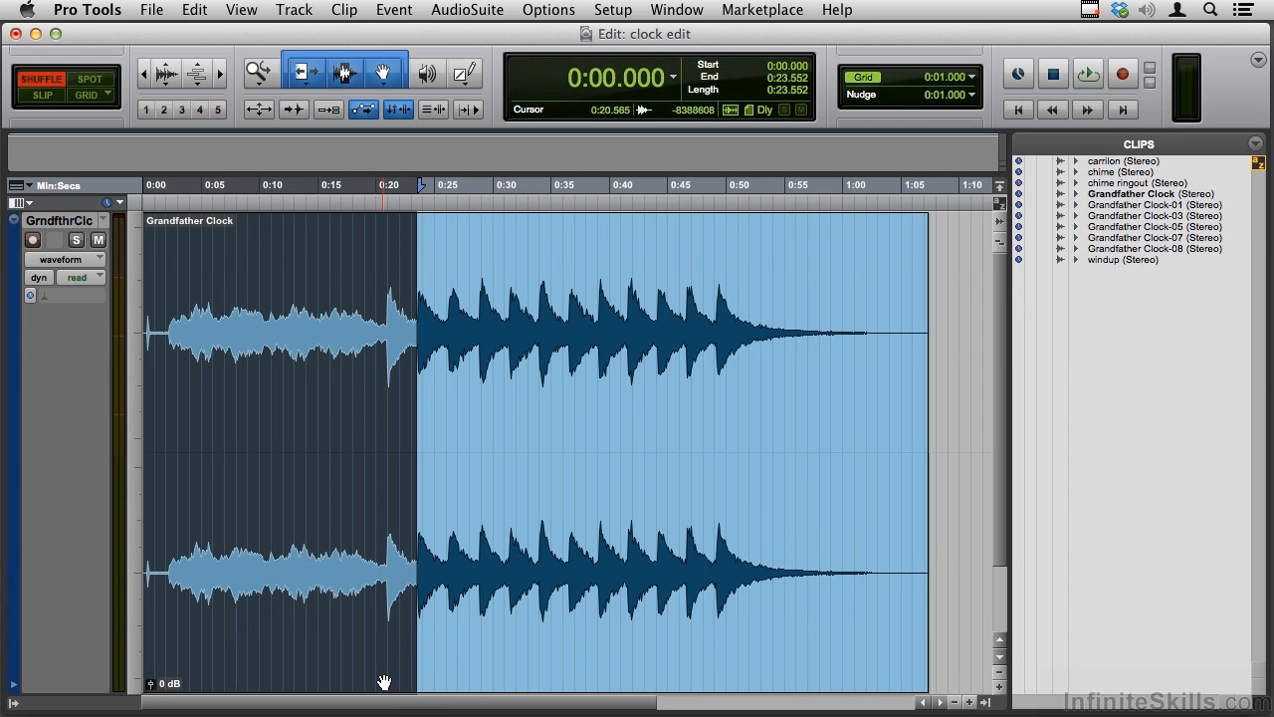
Step: Trim the clip's start to about 0:00.469 in Shuffle mode and undo the trim
key(super+])
key(super+])
key(super+])
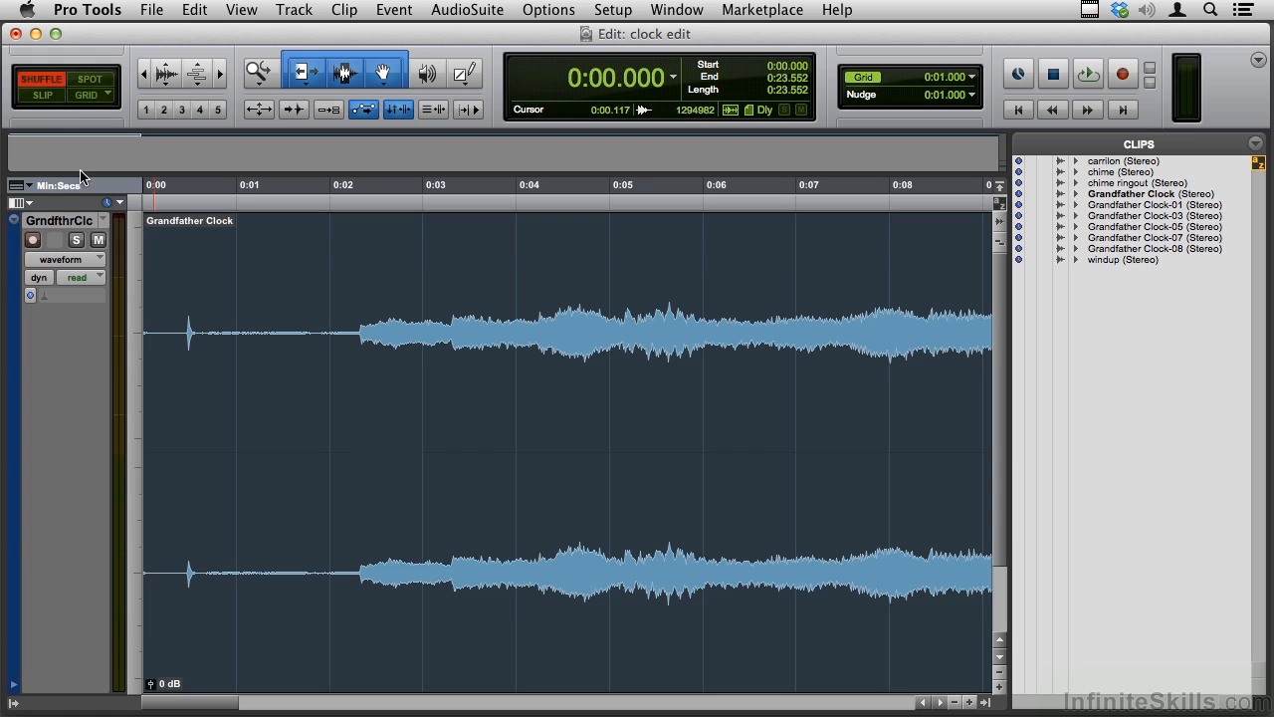
click(160, 450)
drag(170, 451, 190, 461)
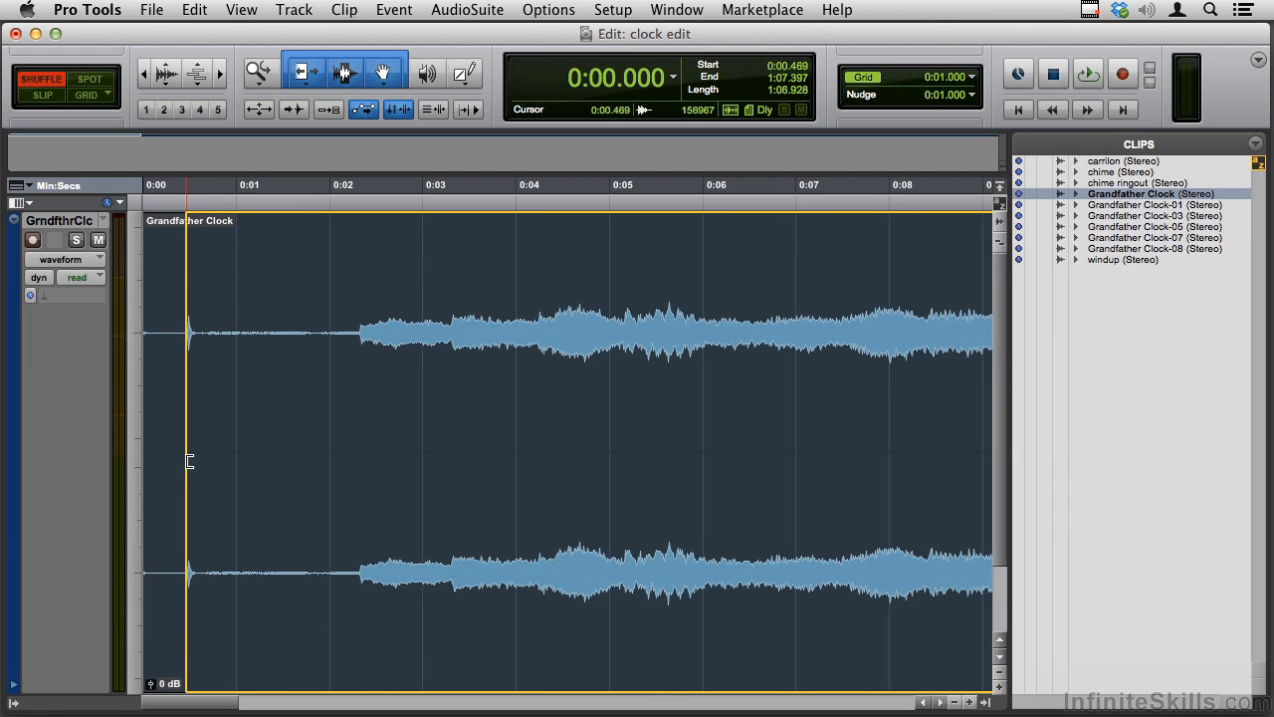
drag(189, 461, 187, 468)
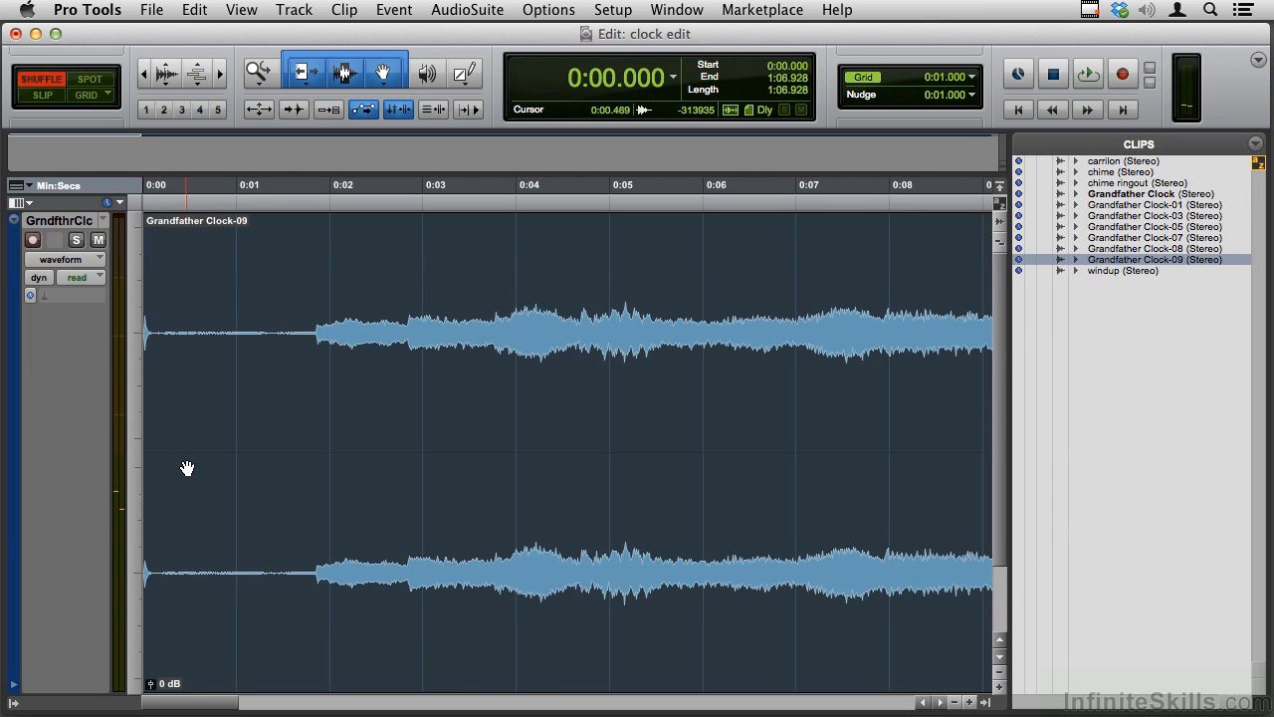
key(super+z)
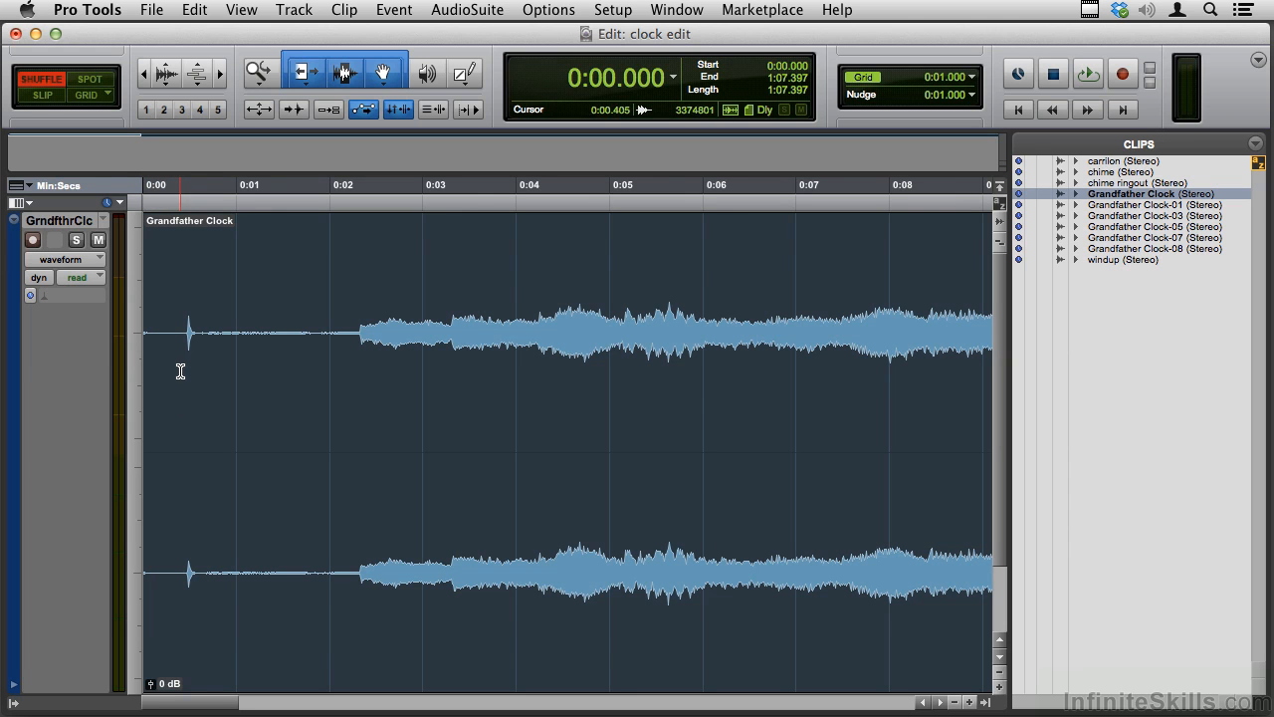
Step: Trim the clip's start to about 0:00.469 in Slip mode and undo the trim
click(40, 96)
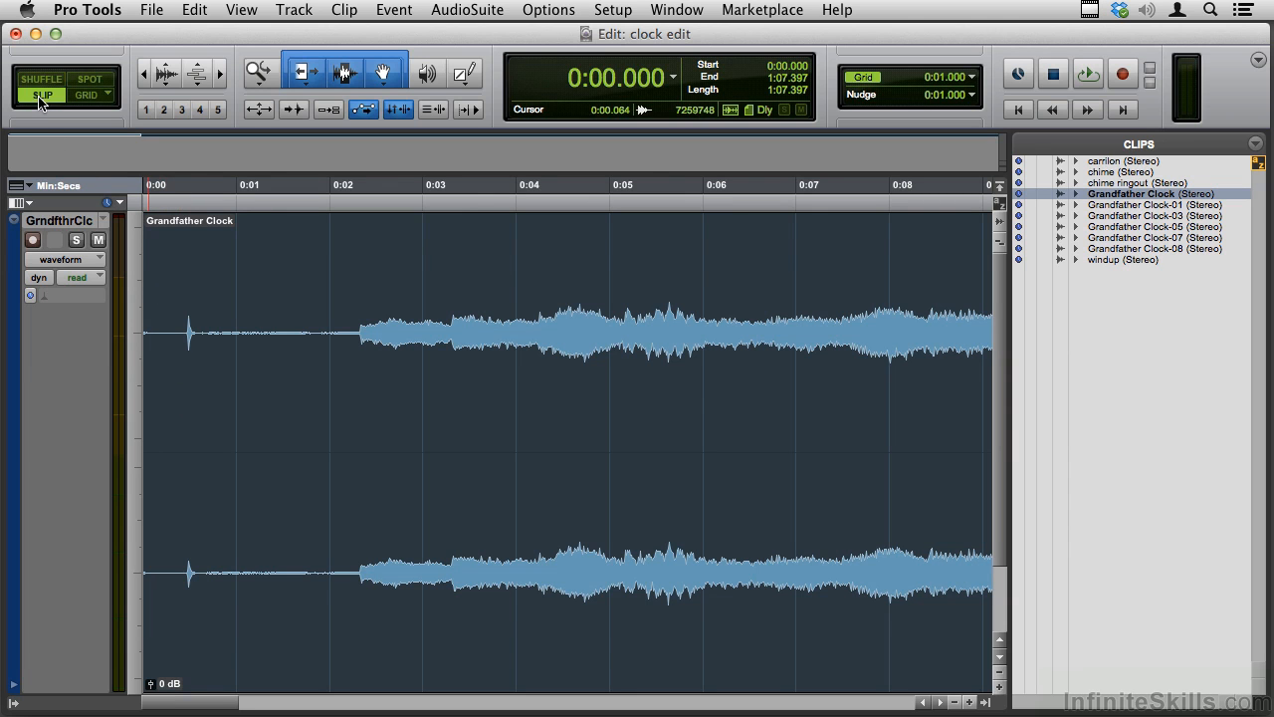
click(175, 453)
drag(175, 453, 190, 457)
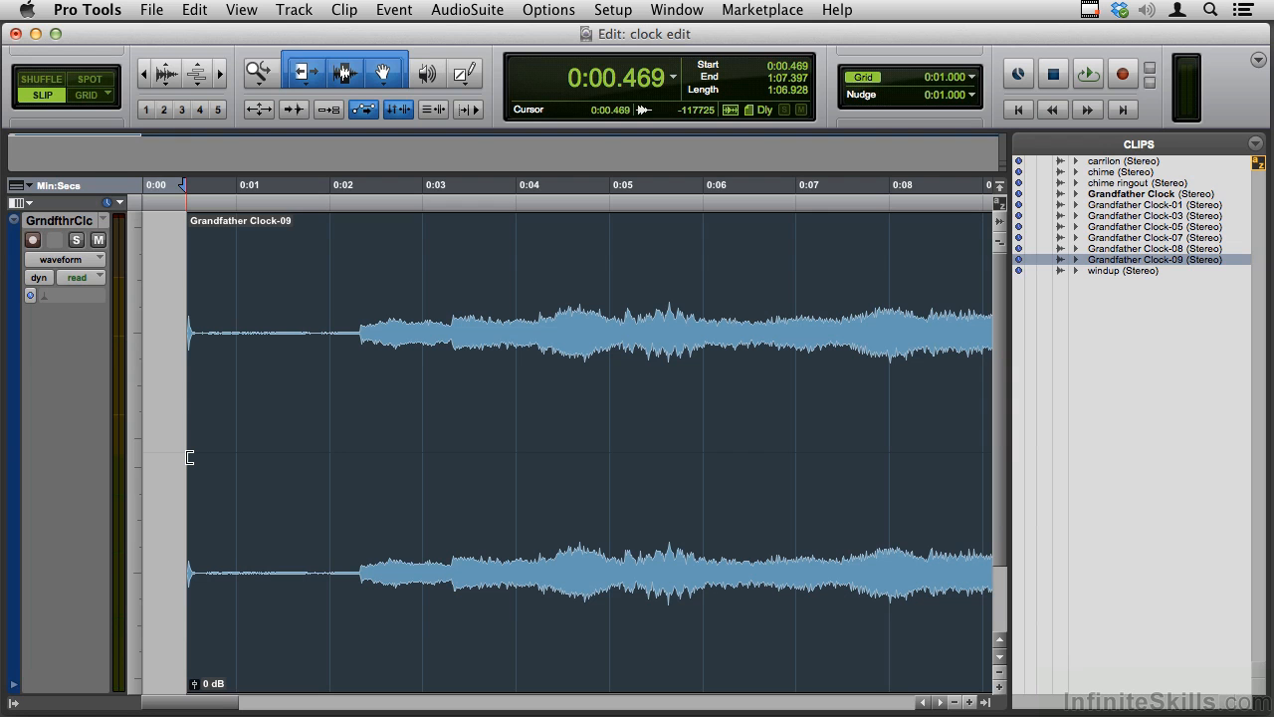
key(super+z)
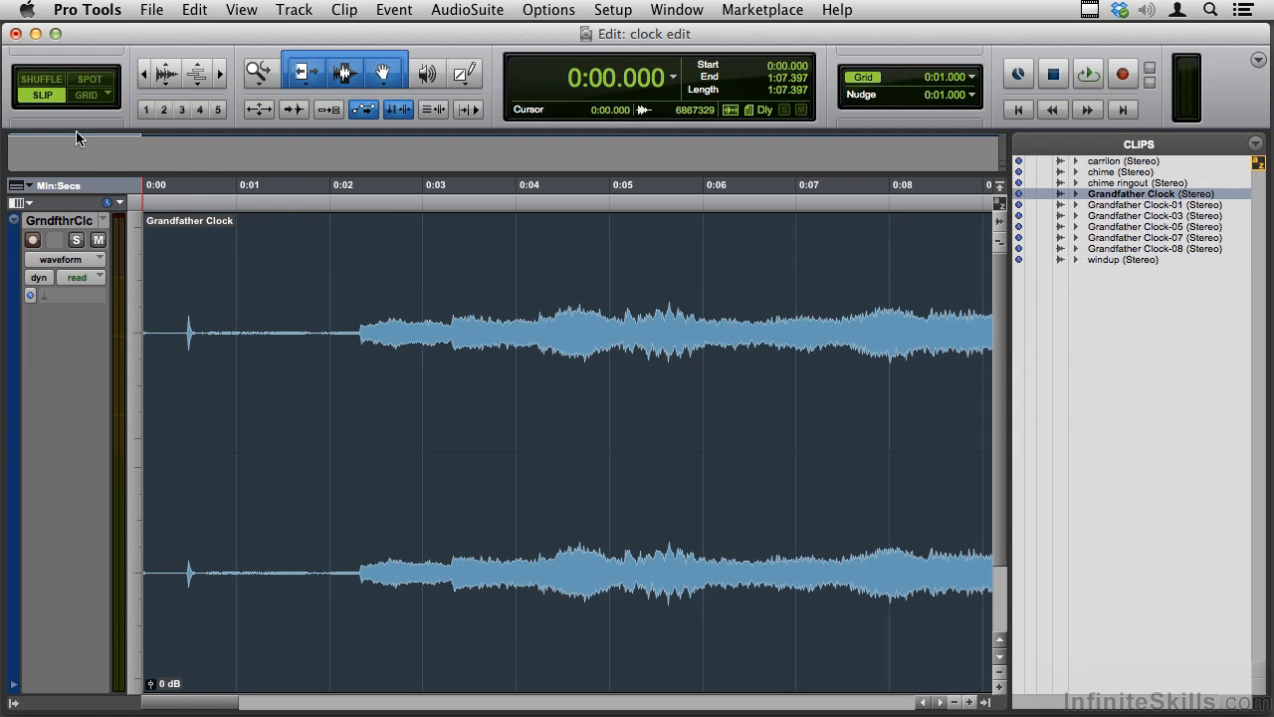
Step: Return to Shuffle mode, trim the silence before the first transient at about 0:00.469, and undo the trim
click(41, 80)
drag(148, 412, 189, 414)
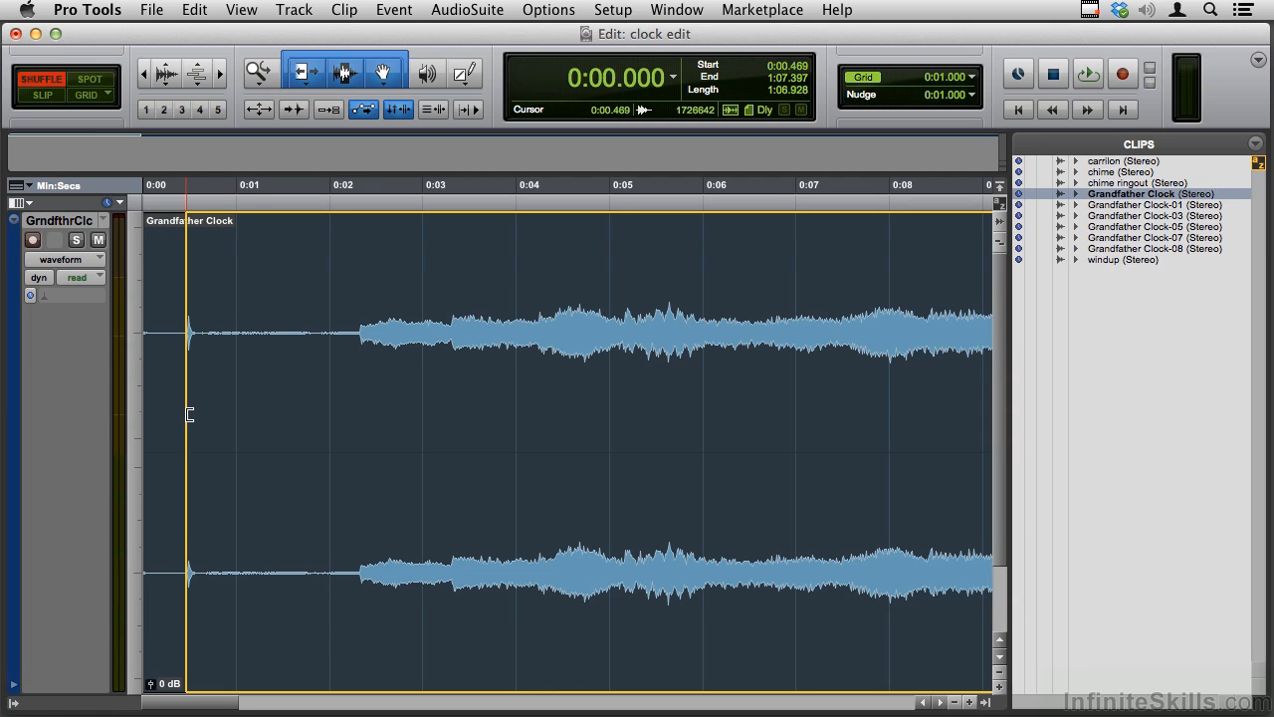
drag(189, 414, 188, 417)
key(super+z)
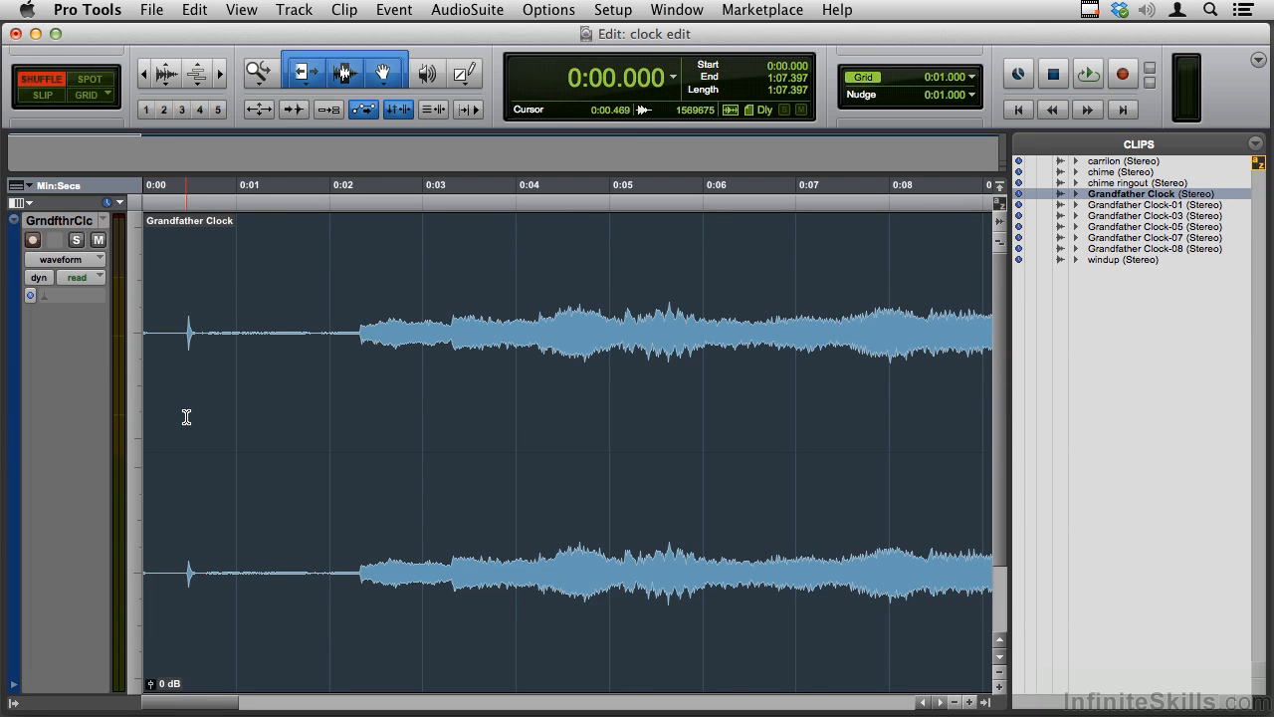
Step: Switch the edit mode to Slip, on to Grid, and back to Shuffle
key(F2)
key(F4)
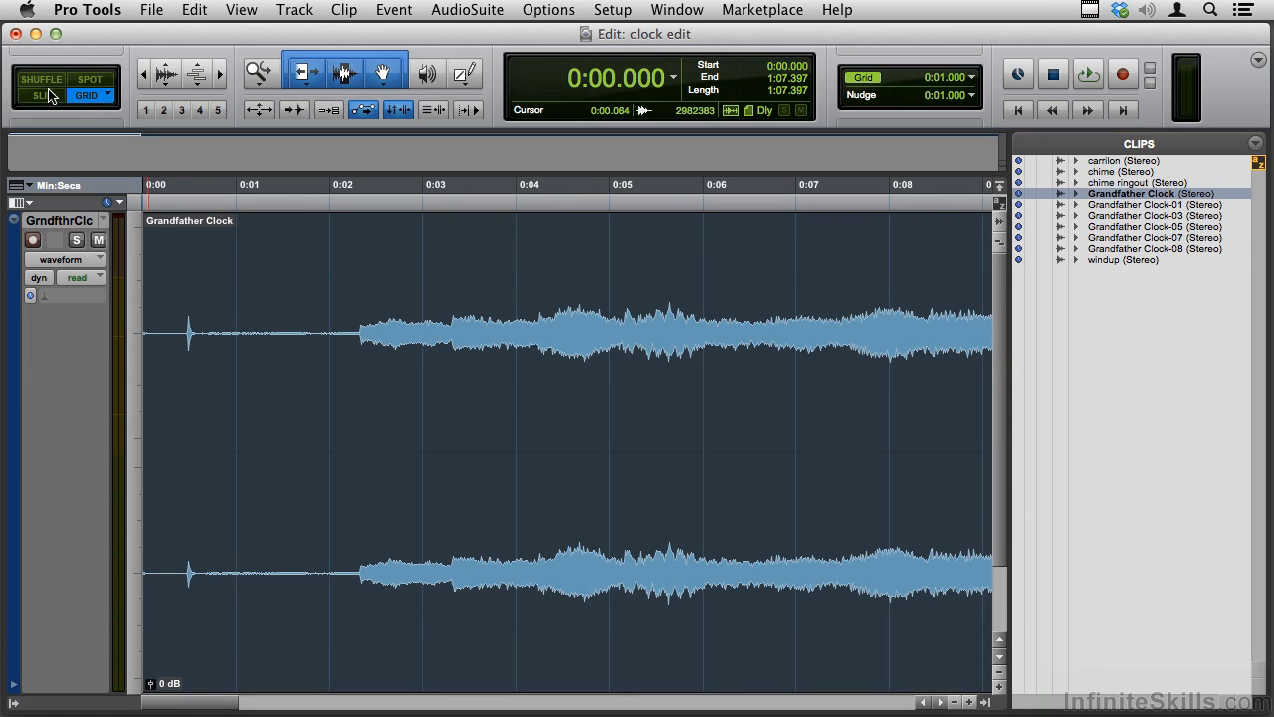
key(F1)
Step: Check the standard function keys option in the Keyboard settings of System Preferences and quit back to Pro Tools
click(26, 10)
click(58, 103)
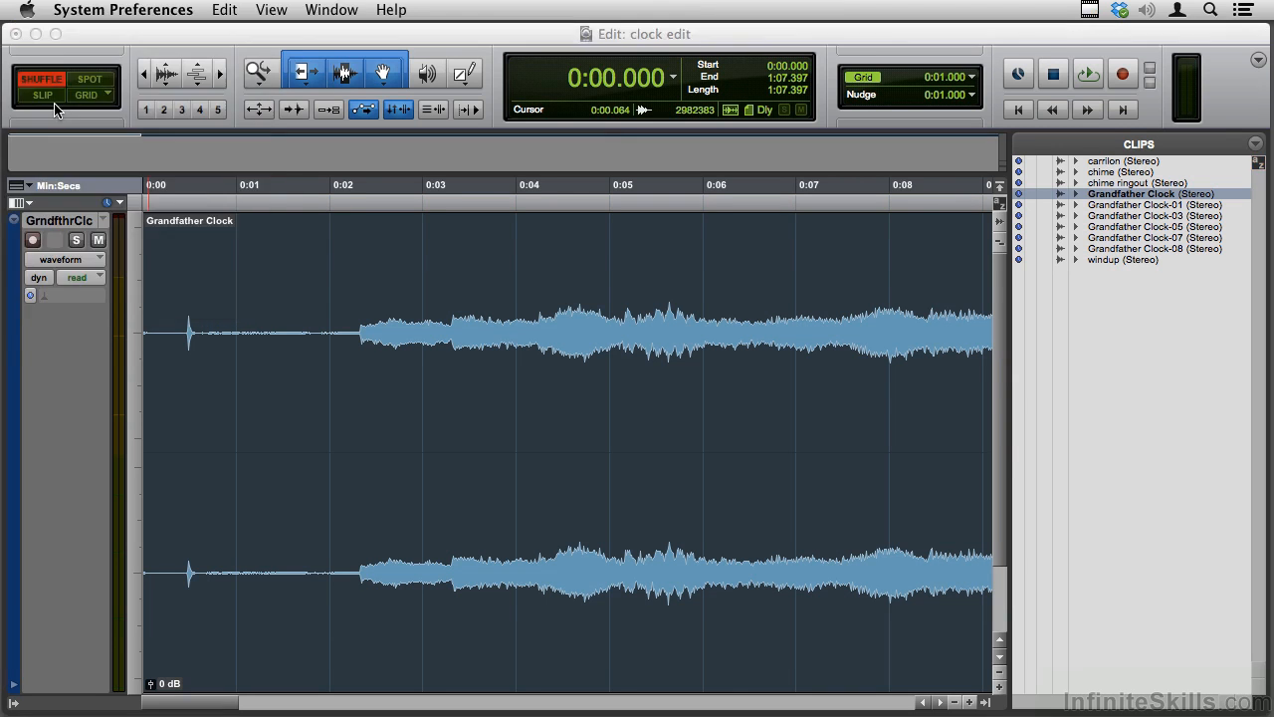
click(589, 235)
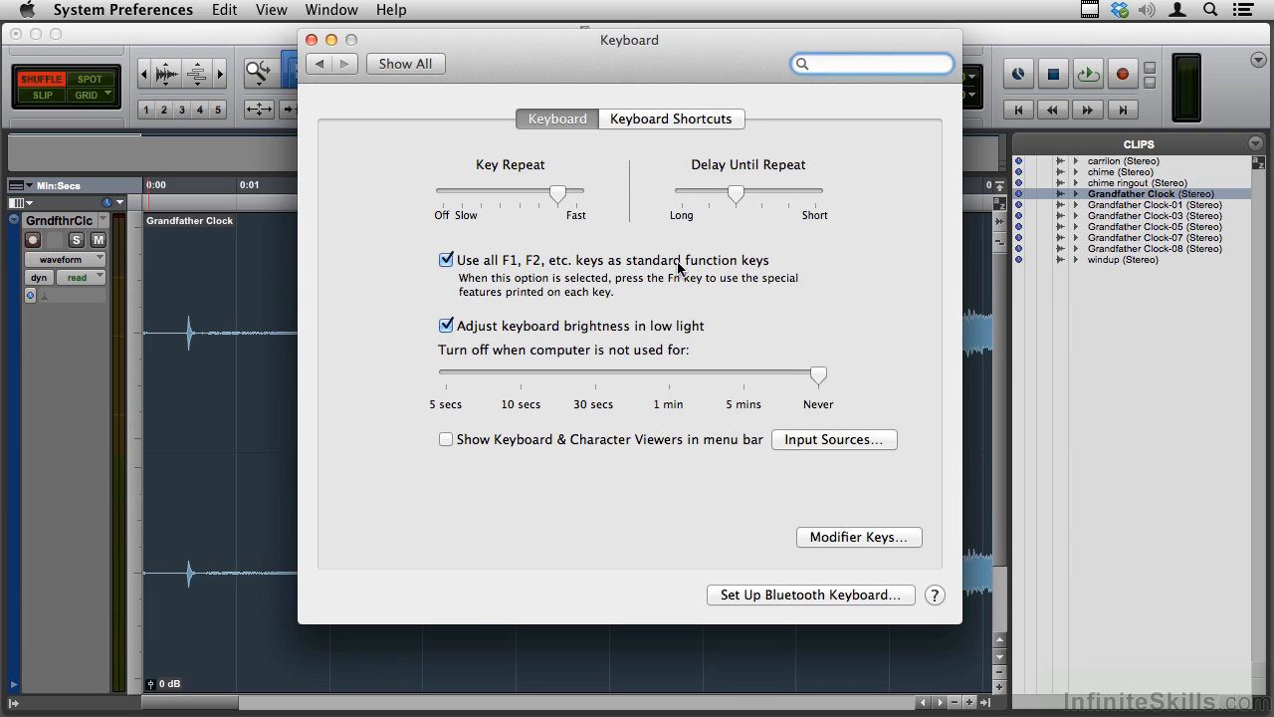
key(super+q)
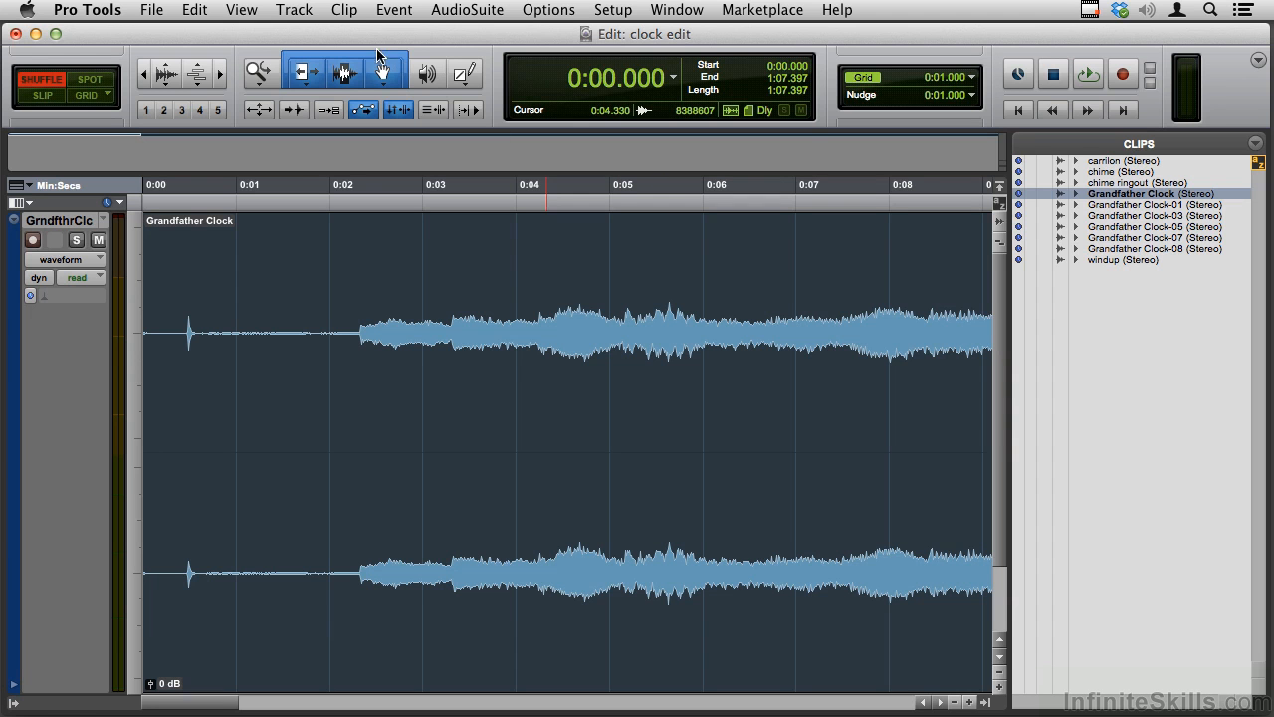
Step: Select the third and fourth chimes in the clip, from about 0:26.1 to 0:31.0
key(super+bracketleft)
key(super+bracketleft)
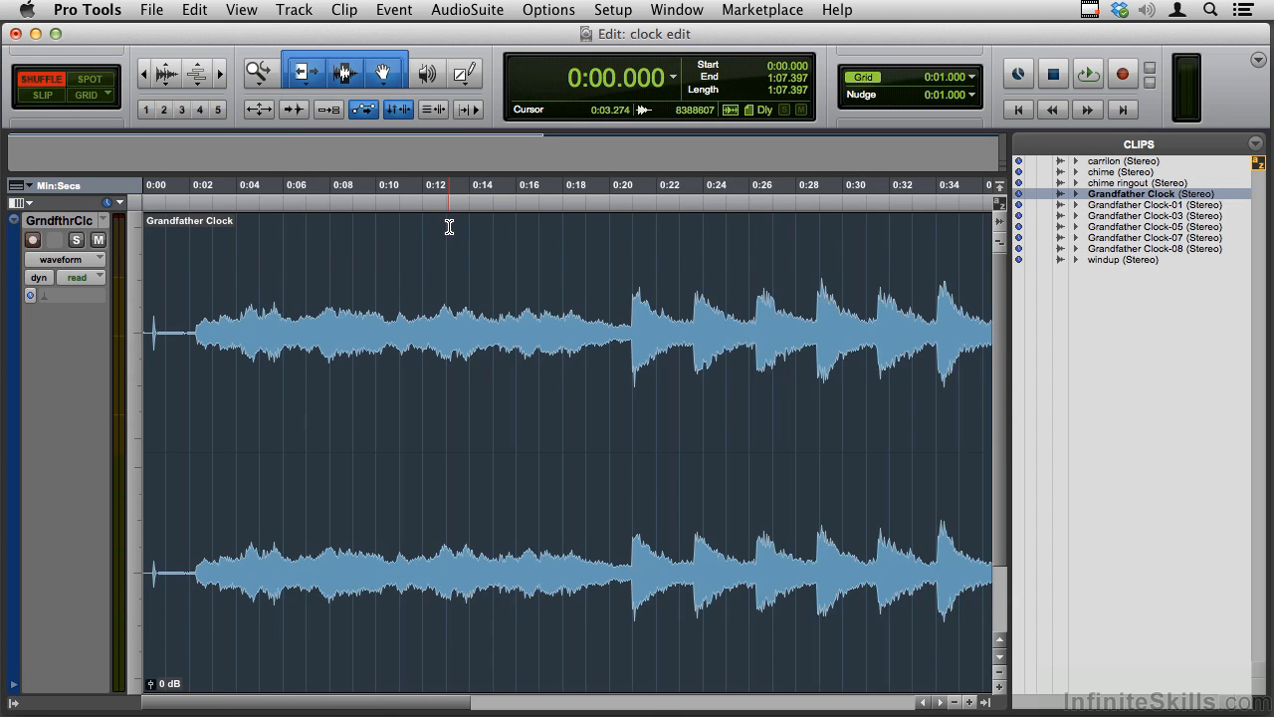
drag(447, 282, 504, 291)
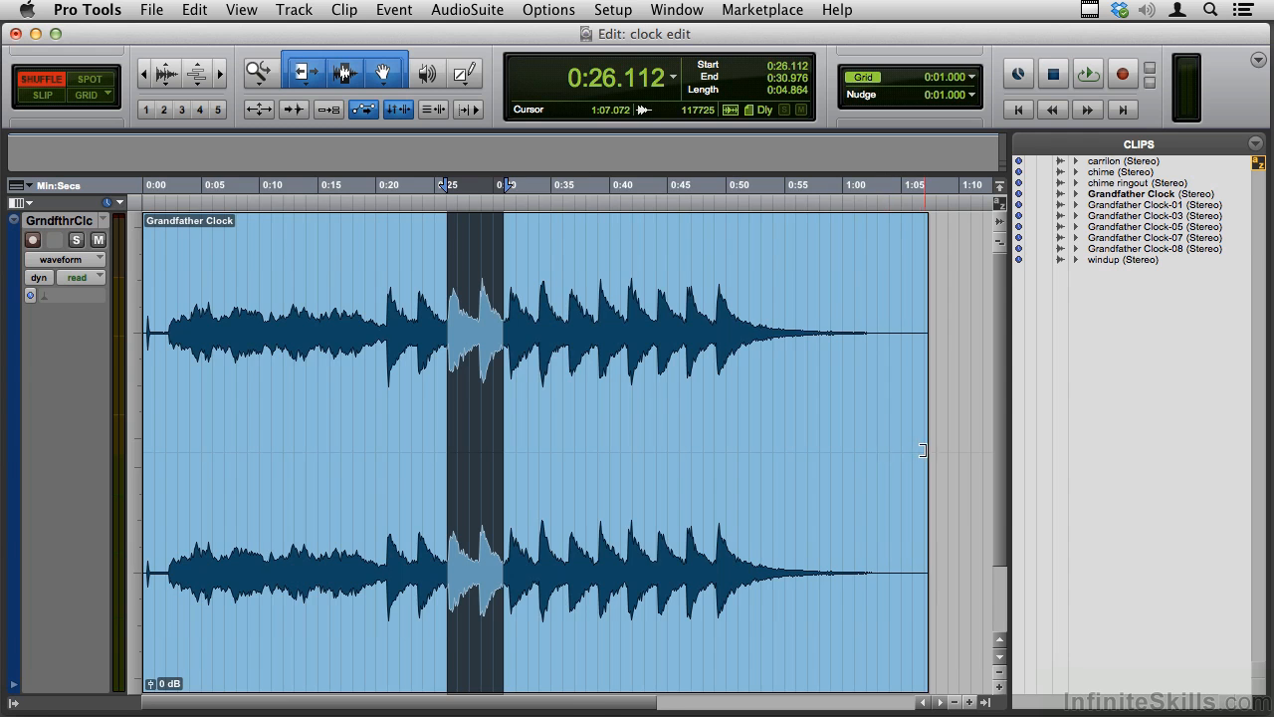
Step: Trim the end of the Grandfather Clock clip back to about 1:02.378
double_click(896, 450)
drag(896, 450, 867, 447)
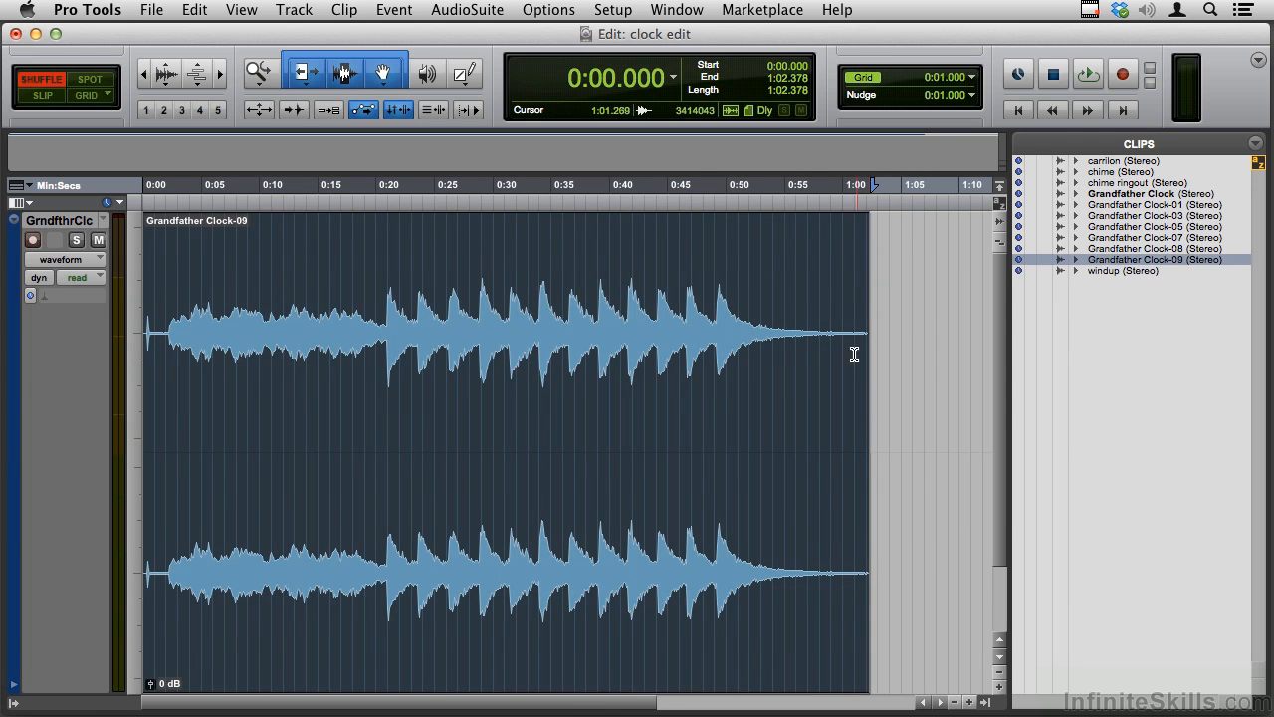